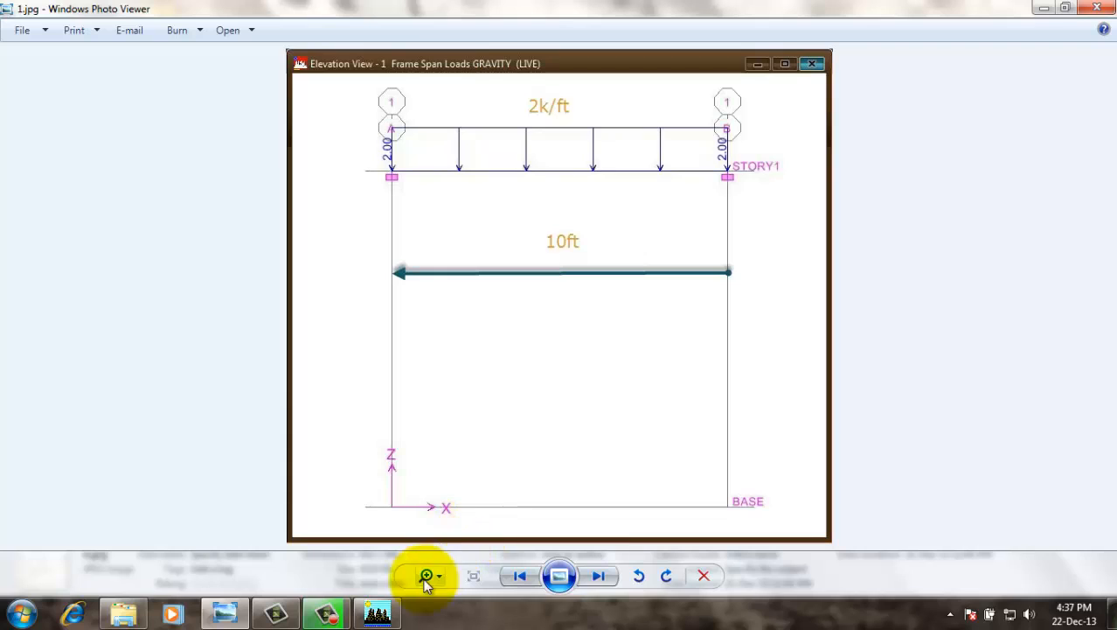
Switch from the reference image to ETABS, select the STORY1 beam in the elevation, and open its distributed frame load assignment.
{"action": "left_click", "coordinate": [387, 603]}
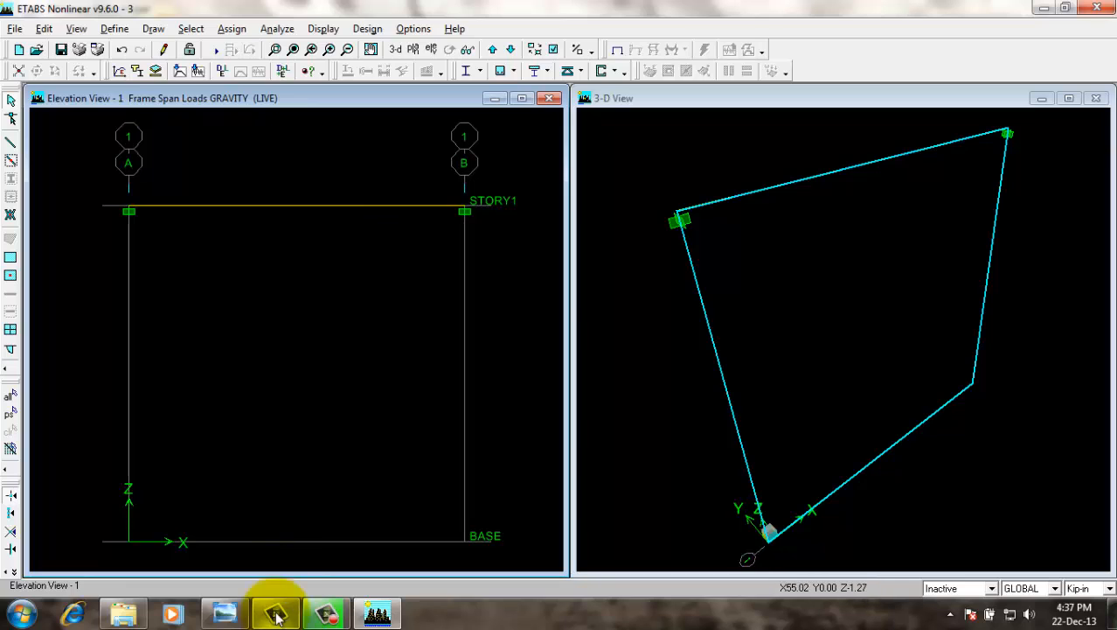
{"action": "left_click", "coordinate": [229, 612]}
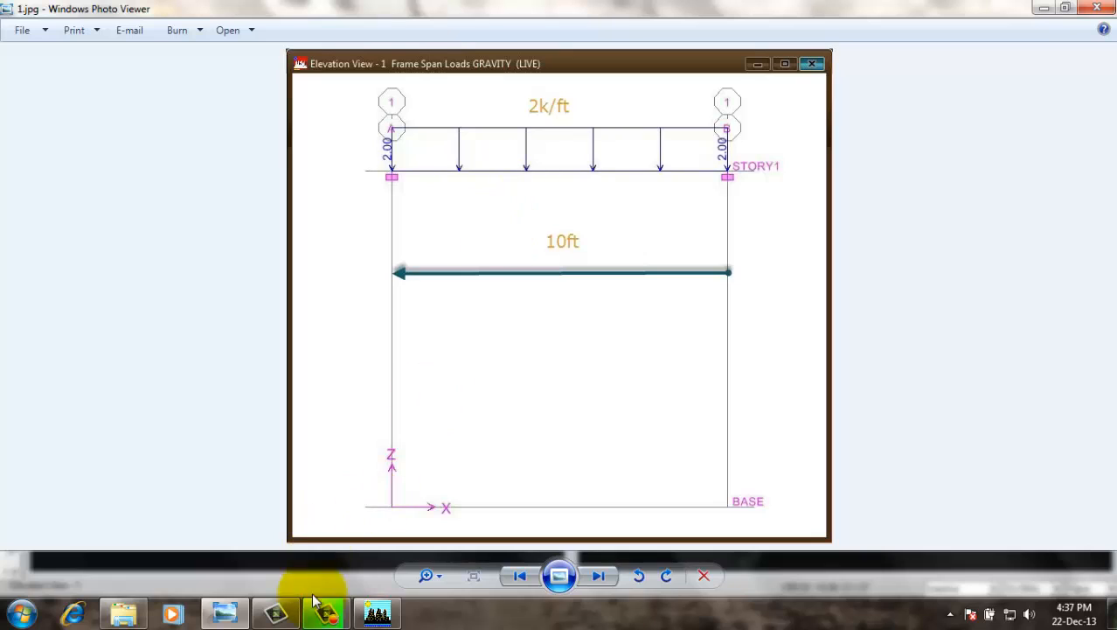
{"action": "left_click", "coordinate": [377, 611]}
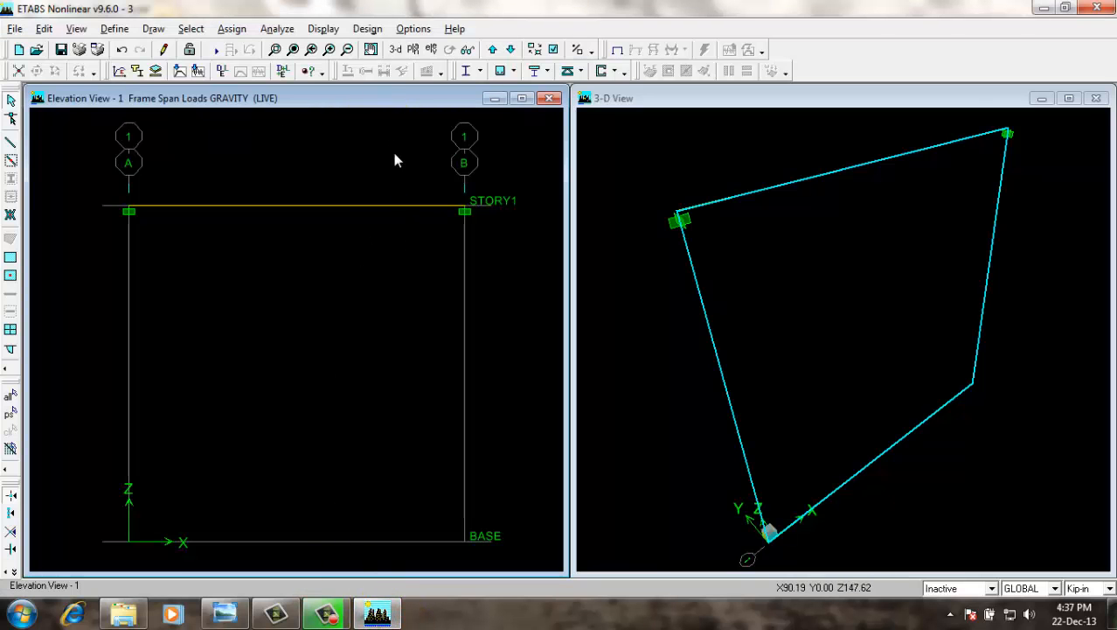
{"action": "left_click_drag", "start_coordinate": [398, 157], "coordinate": [219, 292]}
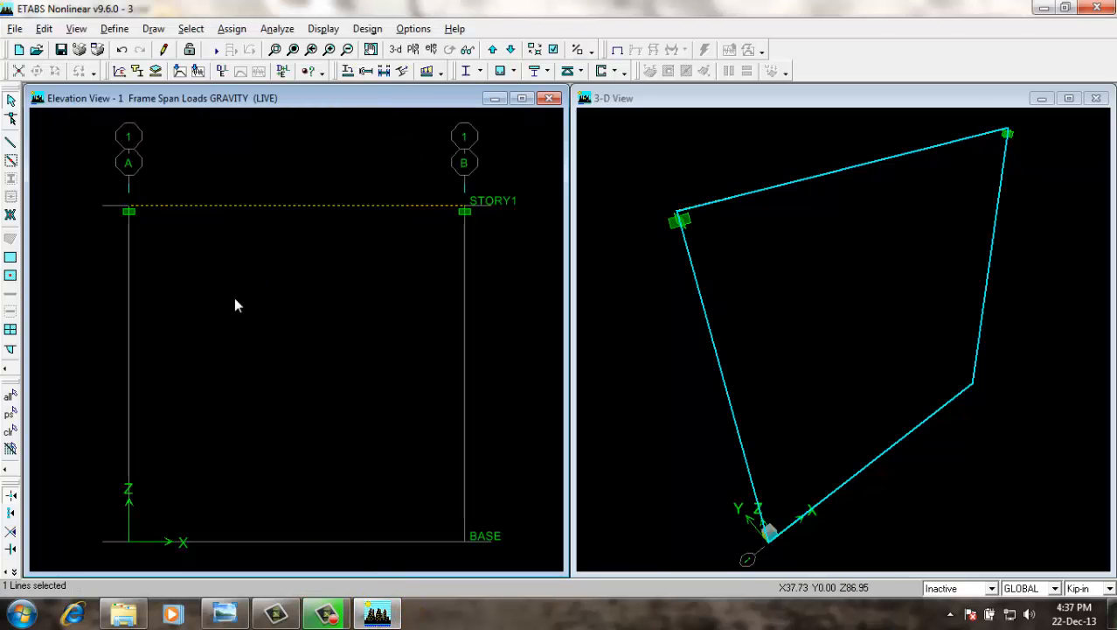
{"action": "left_click", "coordinate": [232, 30]}
{"action": "mouse_move", "coordinate": [318, 126]}
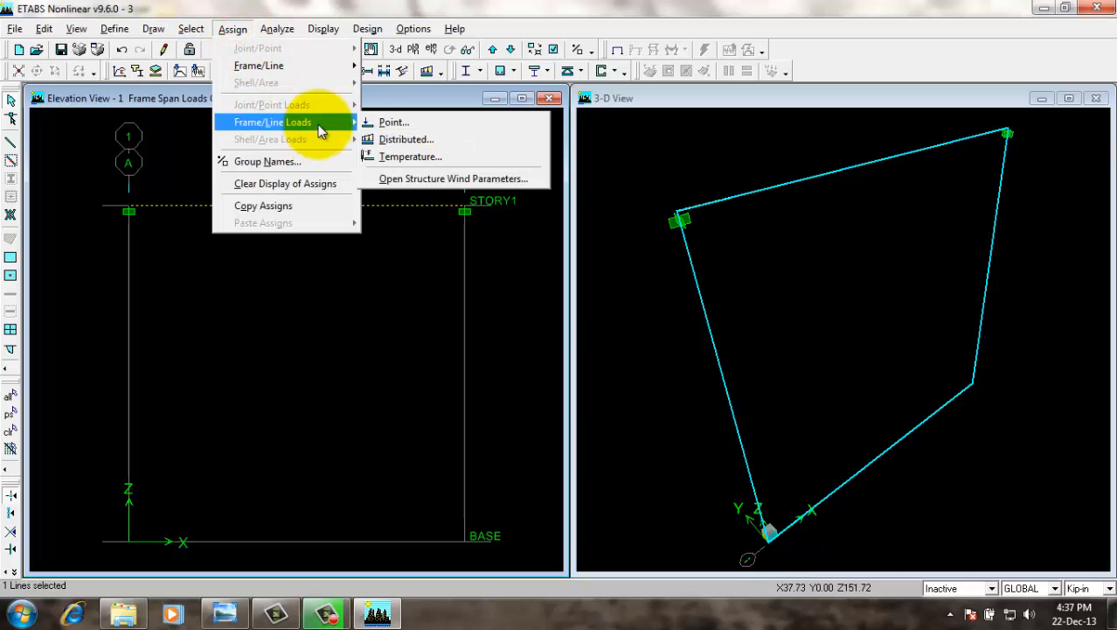
{"action": "left_click", "coordinate": [411, 139]}
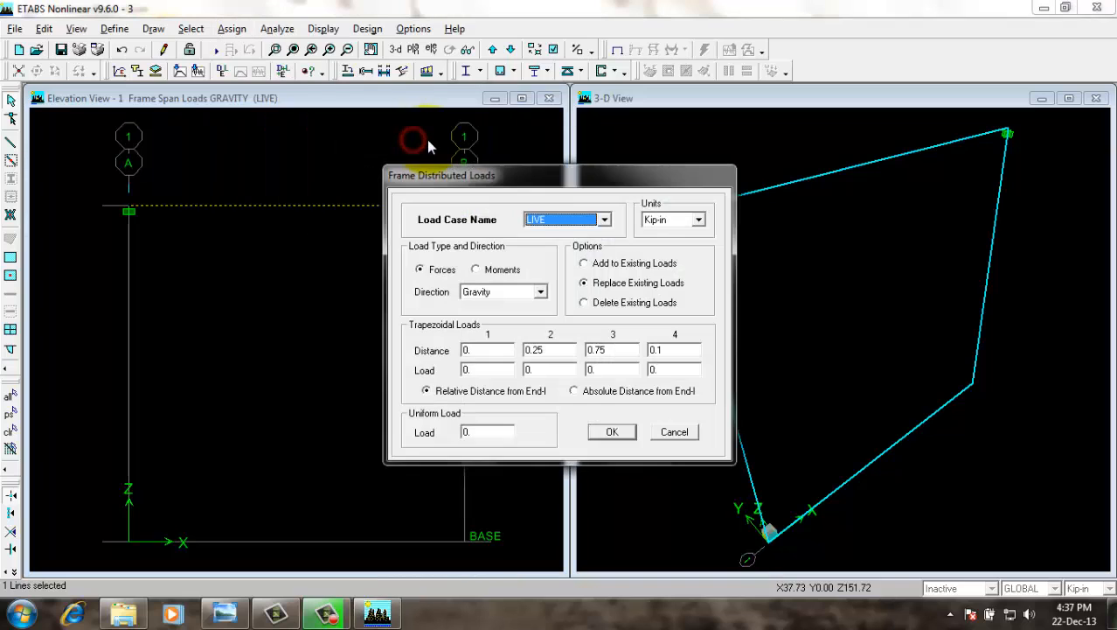
Configure the distributed load with load case LIVE, units Kip-ft and direction Gravity.
{"action": "left_click", "coordinate": [604, 220]}
{"action": "left_click", "coordinate": [577, 238]}
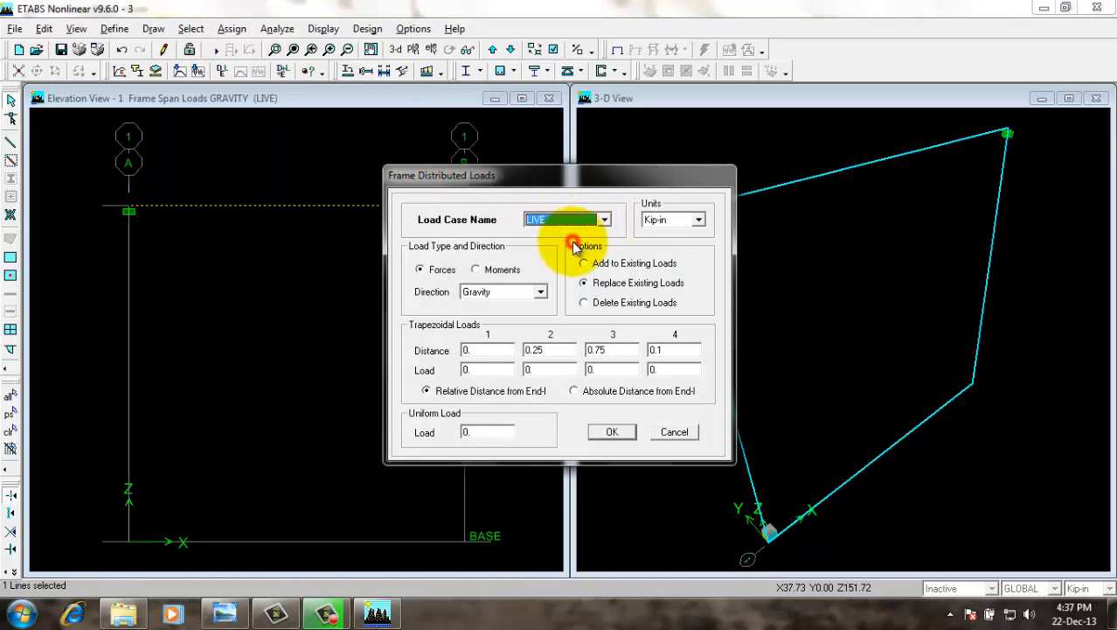
{"action": "left_click", "coordinate": [700, 219]}
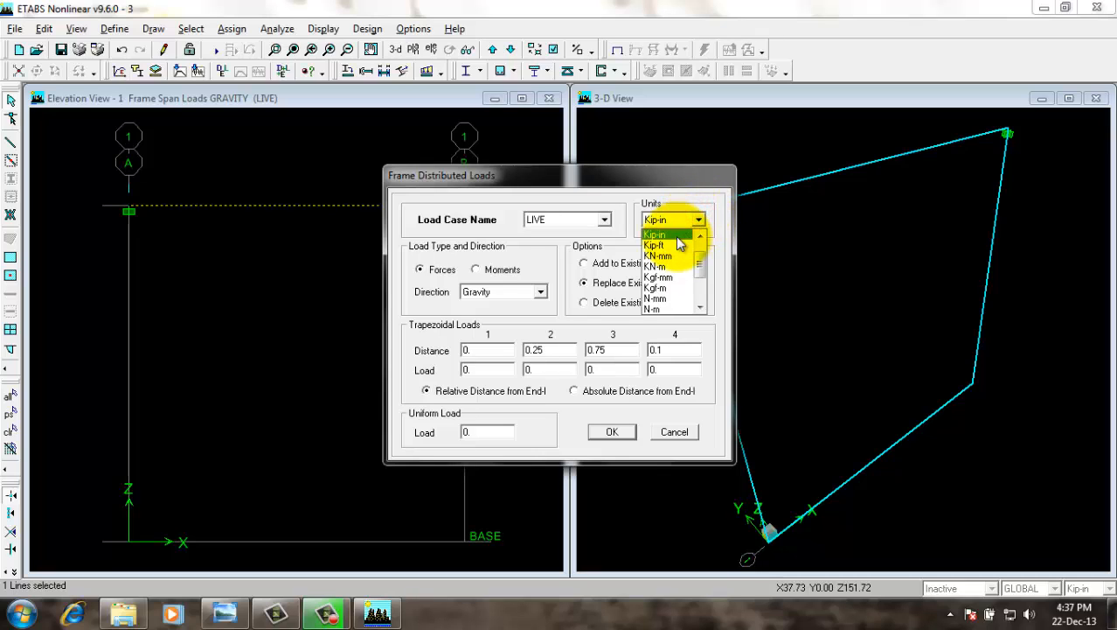
{"action": "left_click", "coordinate": [672, 245]}
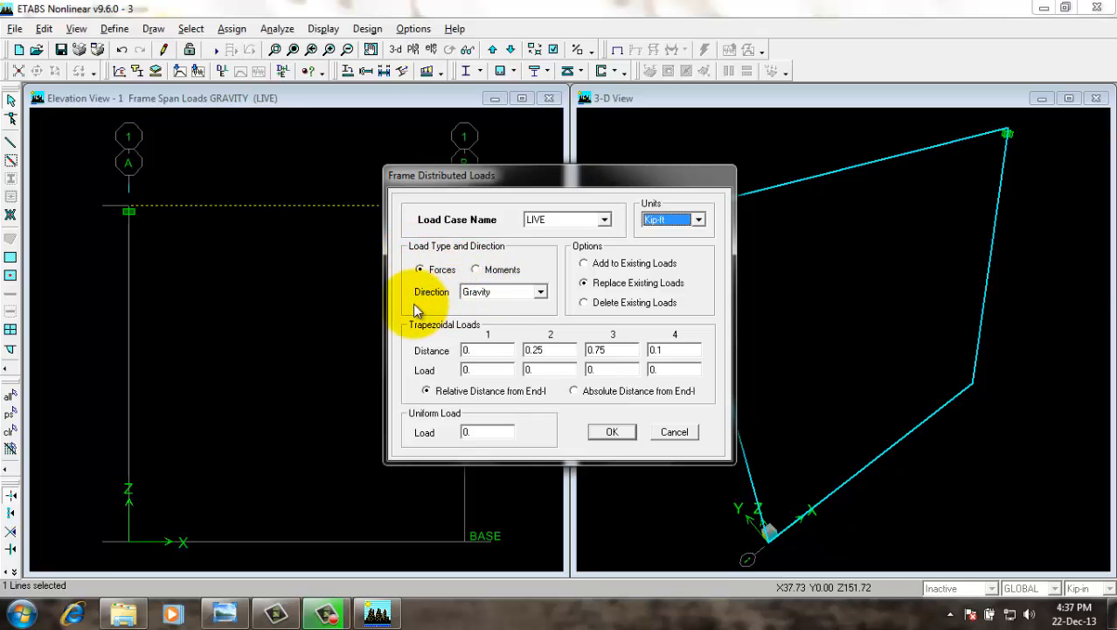
{"action": "left_click", "coordinate": [541, 294]}
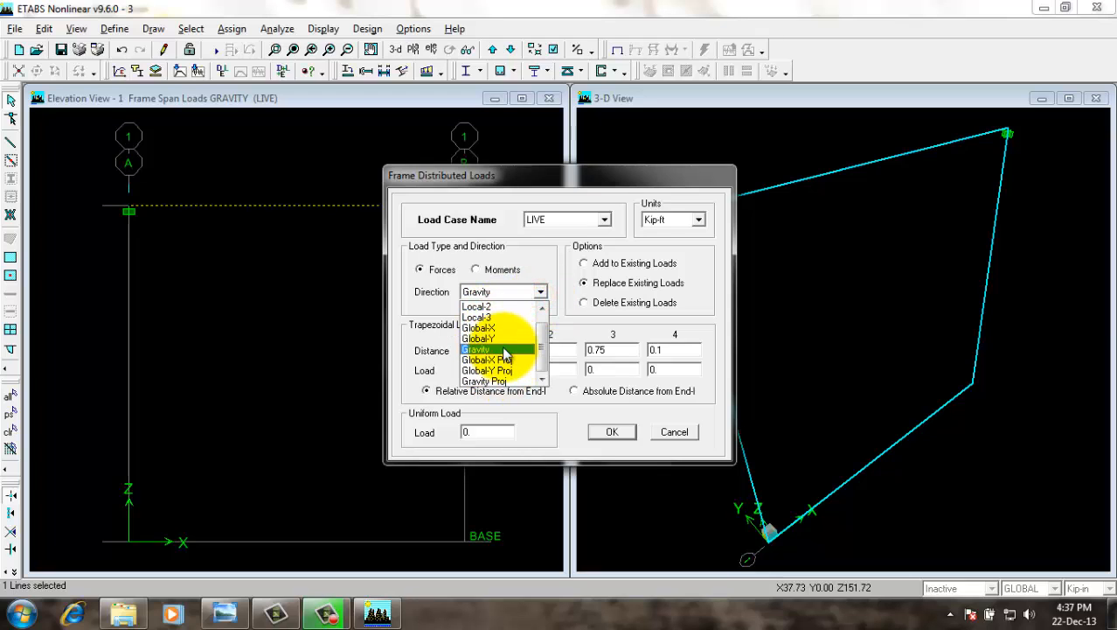
{"action": "left_click", "coordinate": [505, 350]}
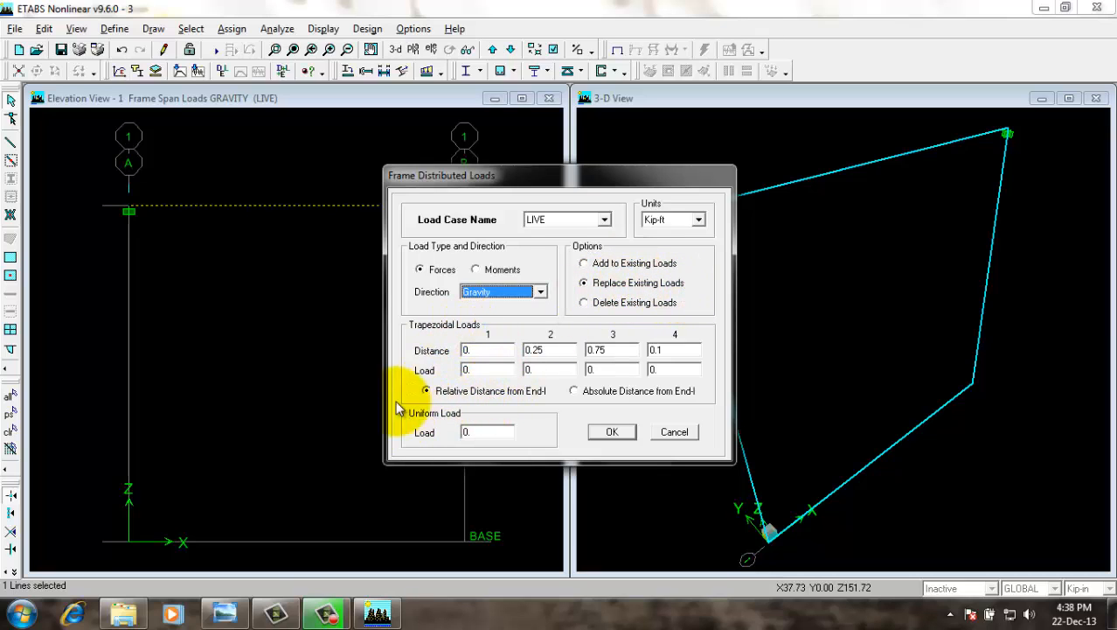
Consult the reference image 1.jpg, apply a uniform load of 2 to the beam in ETABS, and set the model units to Kip-ft.
{"action": "left_click", "coordinate": [225, 612]}
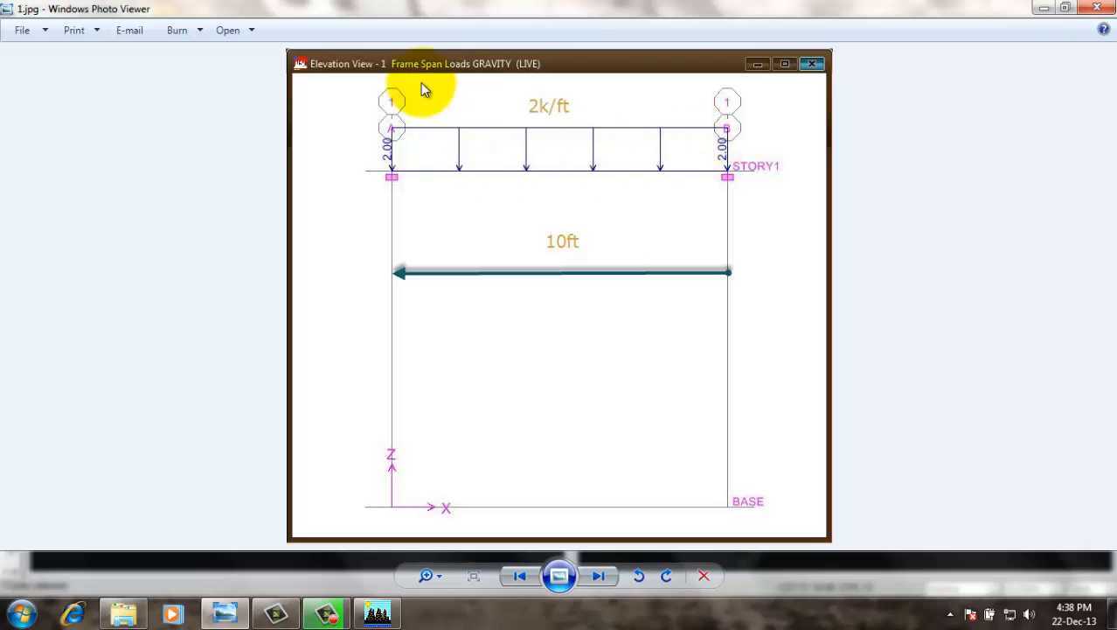
{"action": "left_click", "coordinate": [377, 612]}
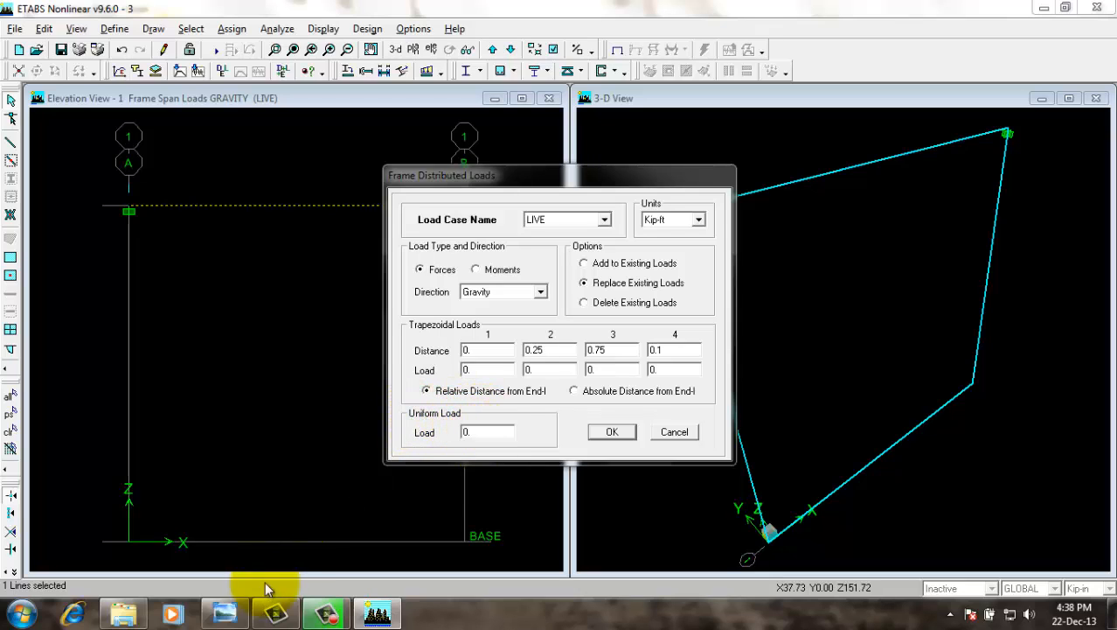
{"action": "left_click", "coordinate": [245, 617]}
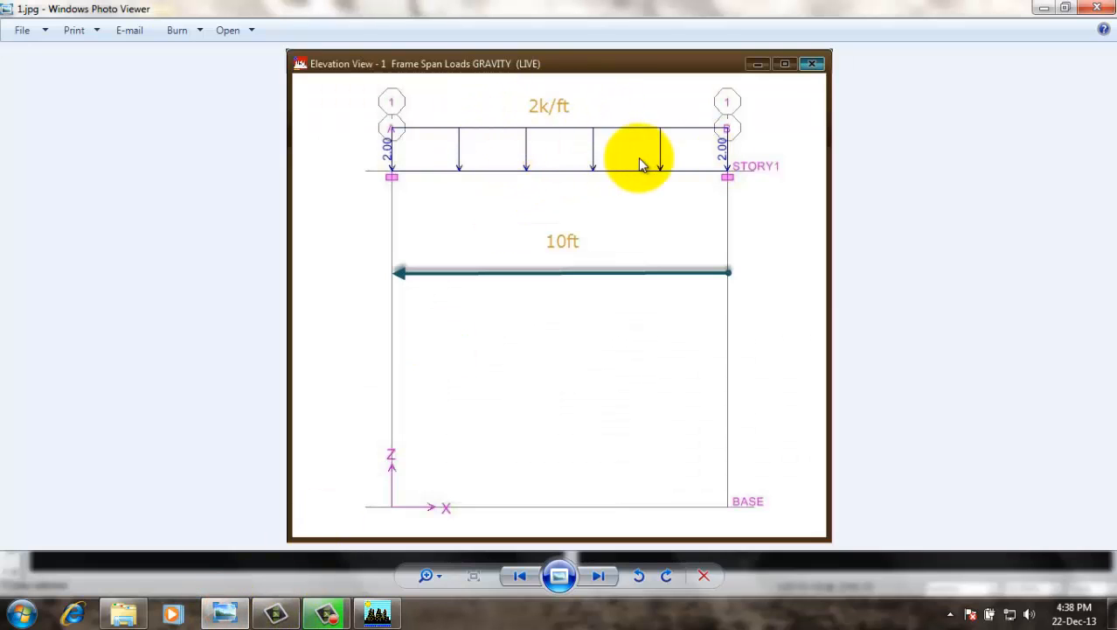
{"action": "left_click", "coordinate": [359, 615]}
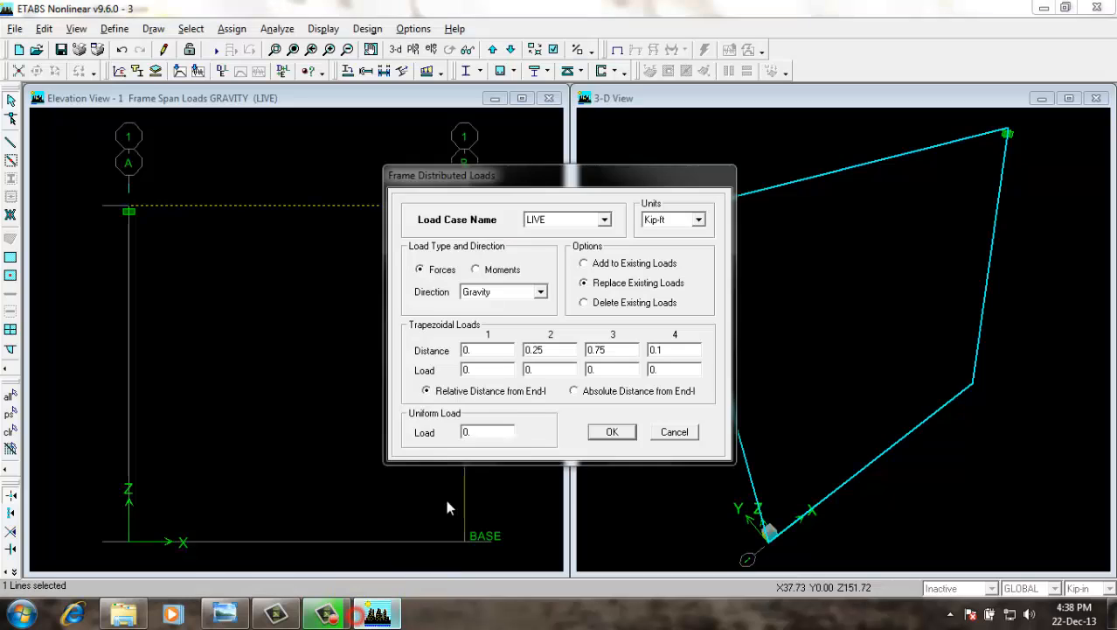
{"action": "double_click", "coordinate": [491, 427]}
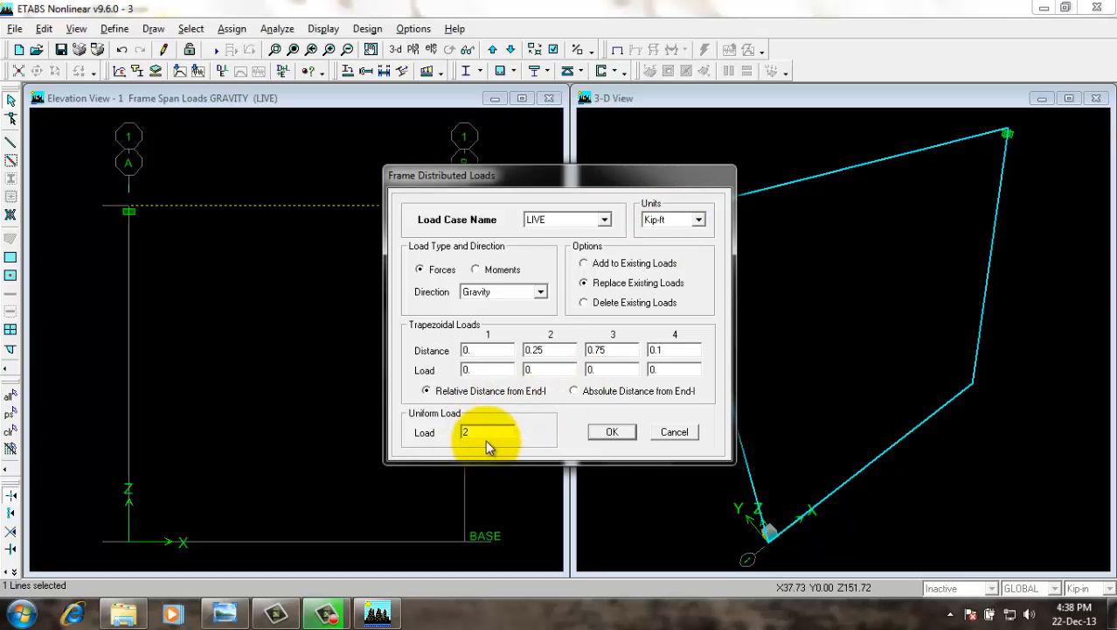
{"action": "left_click", "coordinate": [626, 434]}
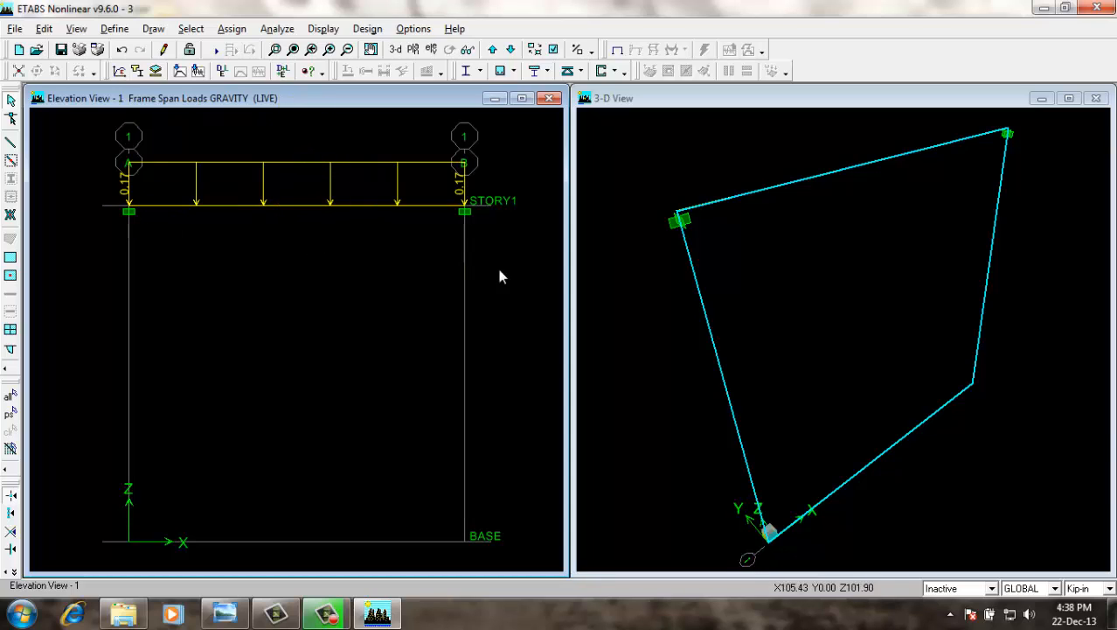
{"action": "left_click", "coordinate": [1111, 589]}
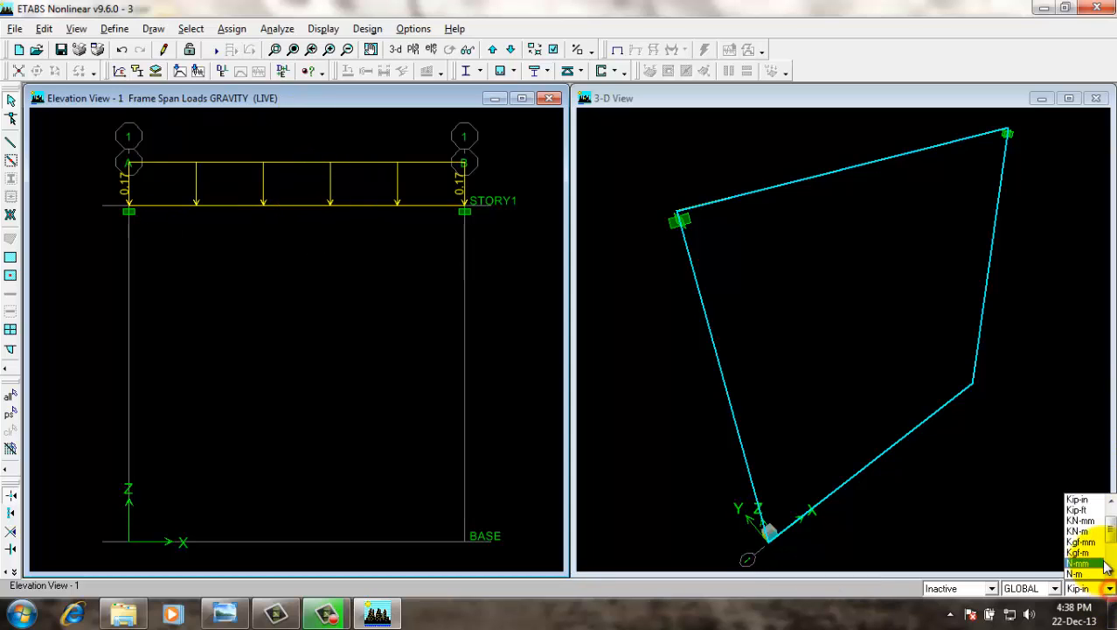
{"action": "left_click", "coordinate": [1094, 517]}
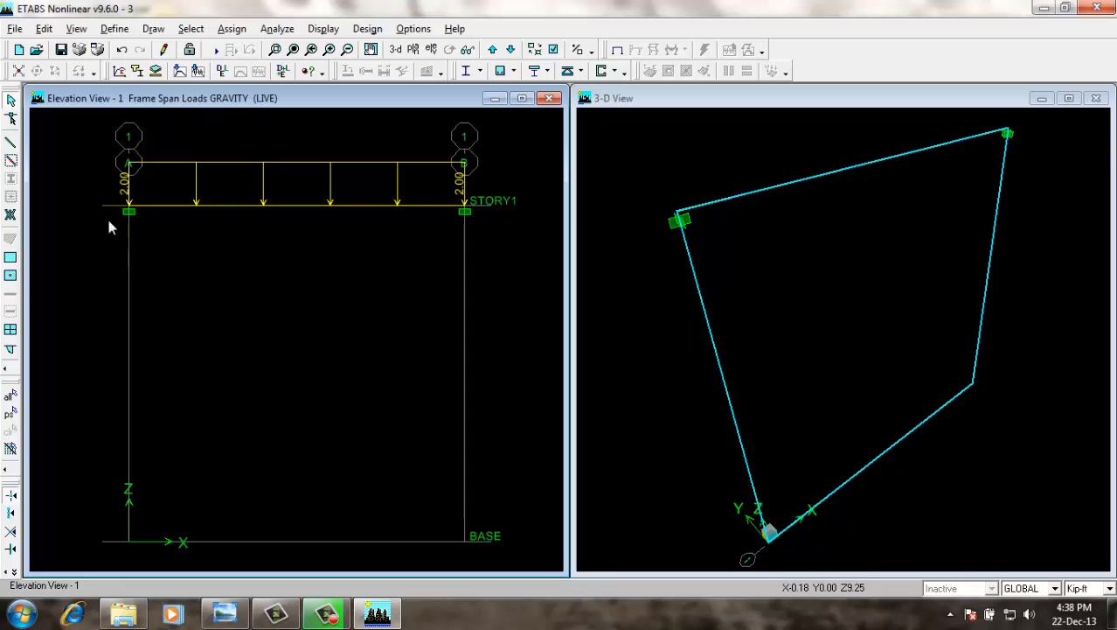
View the trapezoidal load reference image 3.jpg in Windows Photo Viewer and return to ETABS.
{"action": "left_click", "coordinate": [225, 612]}
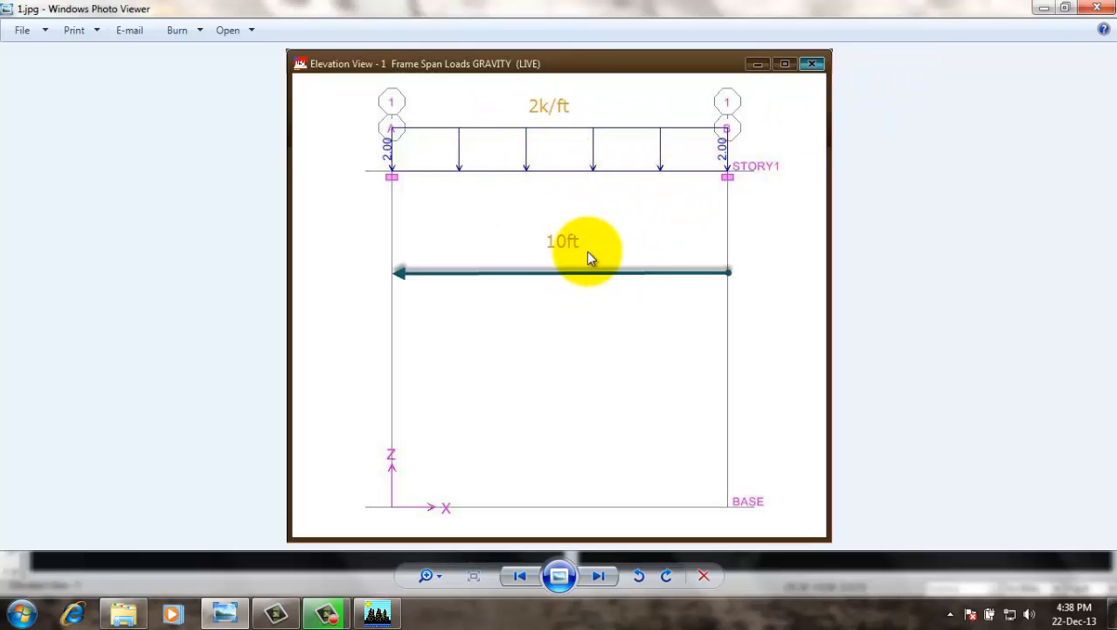
{"action": "key", "text": "Right"}
{"action": "key", "text": "Right"}
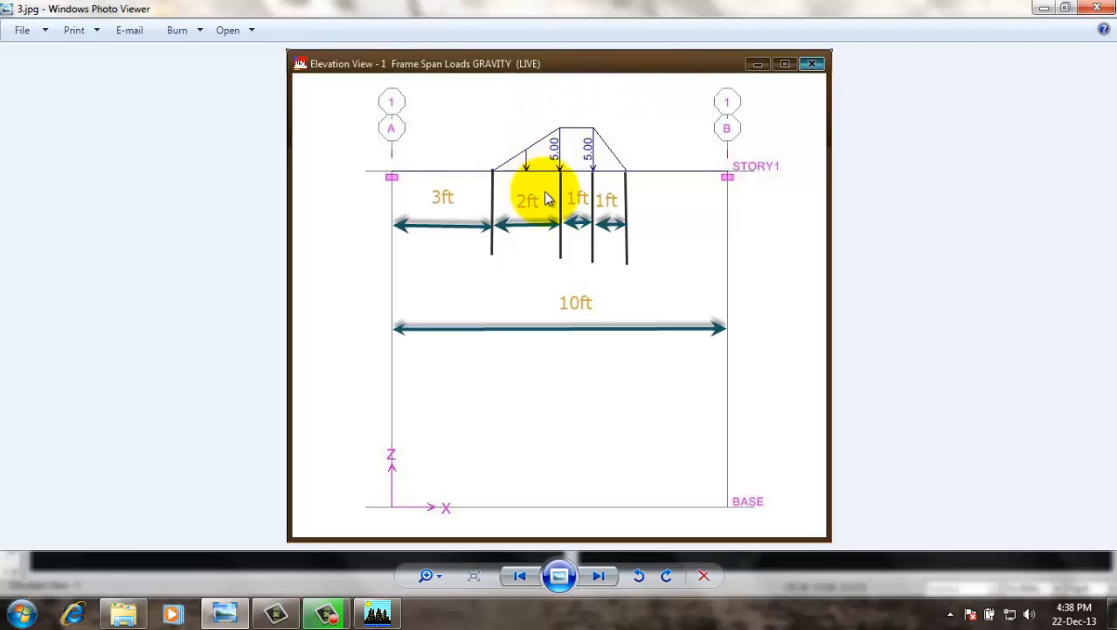
{"action": "left_click", "coordinate": [395, 615]}
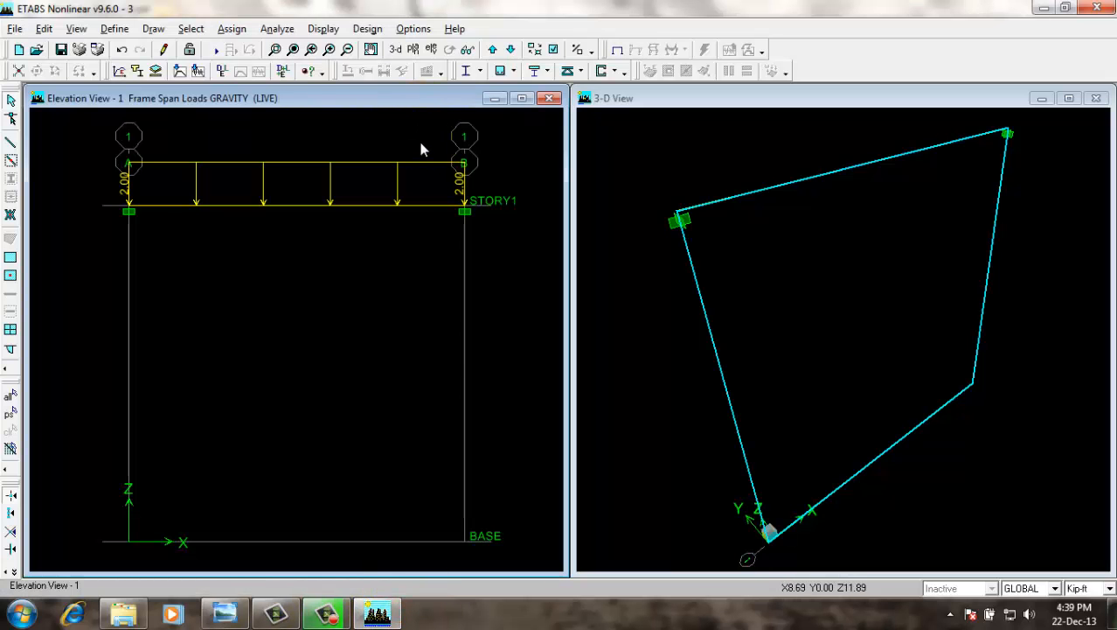
Delete the existing distributed loads of the LIVE case from the STORY1 beam.
{"action": "left_click_drag", "start_coordinate": [419, 137], "coordinate": [224, 337]}
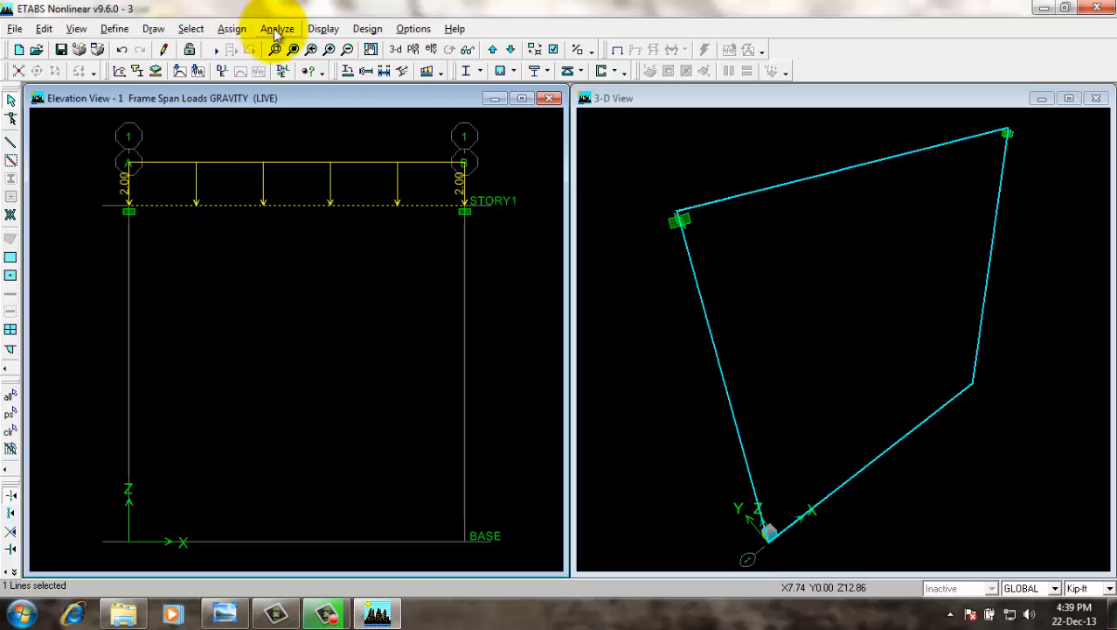
{"action": "left_click", "coordinate": [231, 29]}
{"action": "mouse_move", "coordinate": [302, 122]}
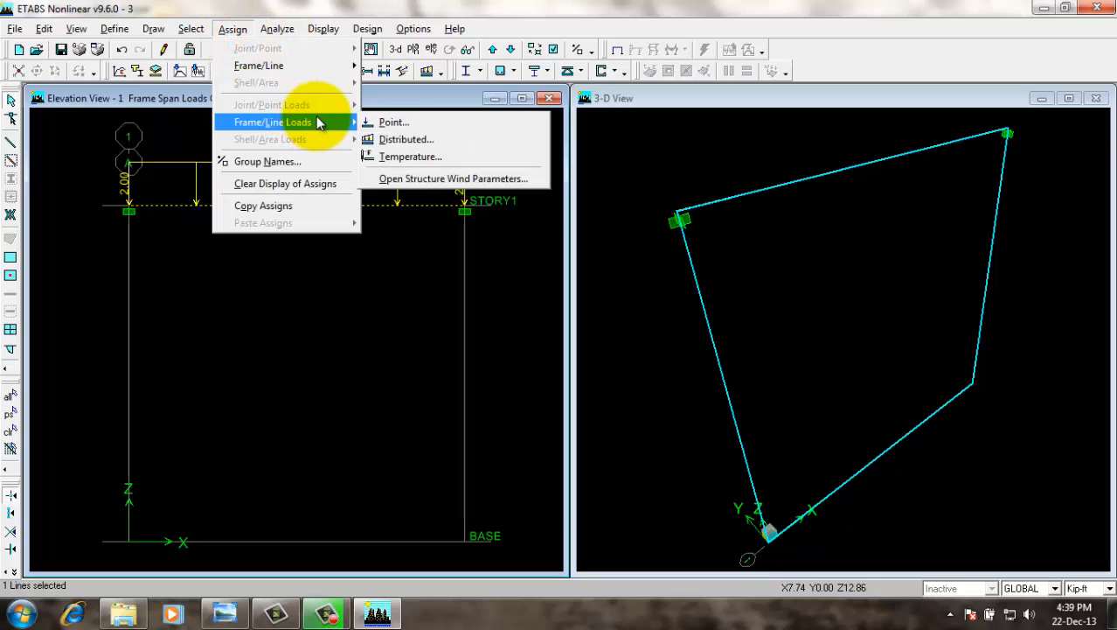
{"action": "left_click", "coordinate": [405, 139]}
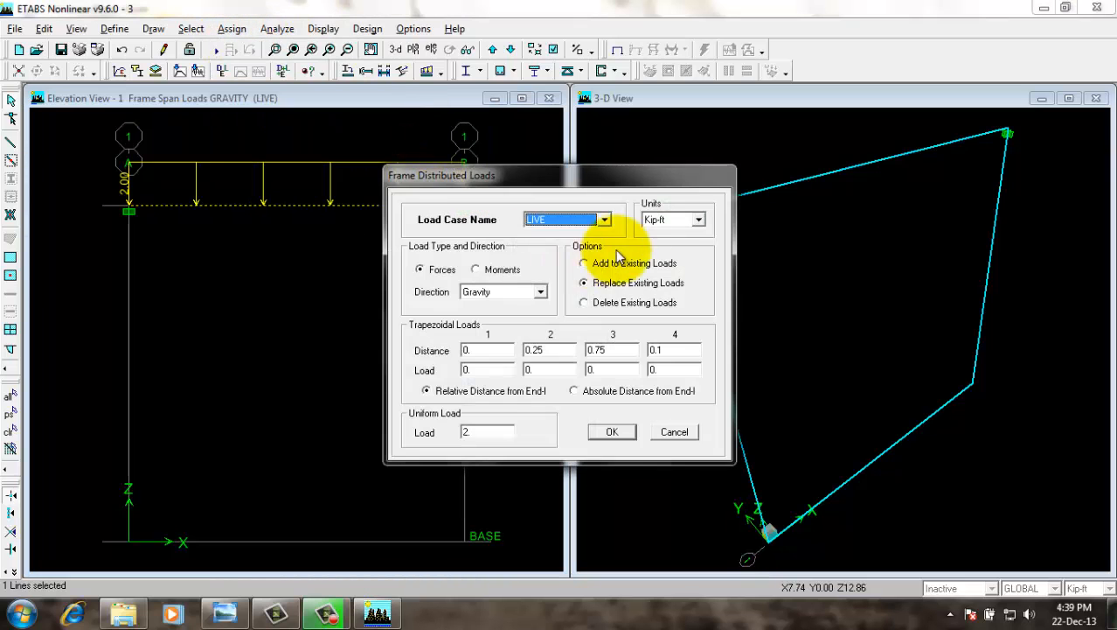
{"action": "left_click", "coordinate": [590, 302]}
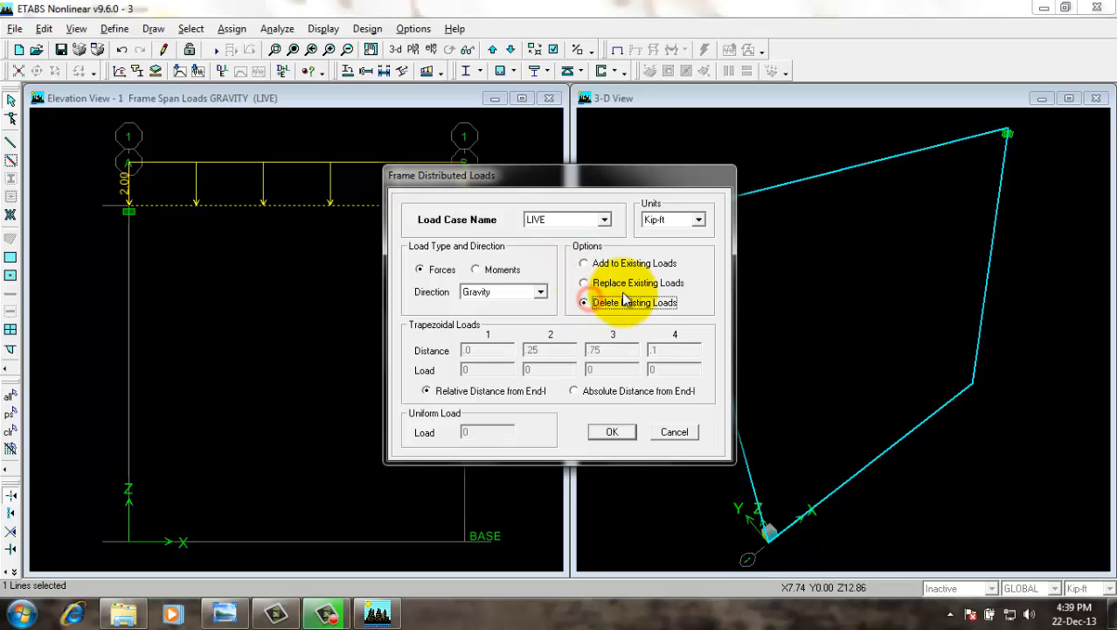
{"action": "left_click", "coordinate": [612, 432]}
{"action": "left_click", "coordinate": [355, 244]}
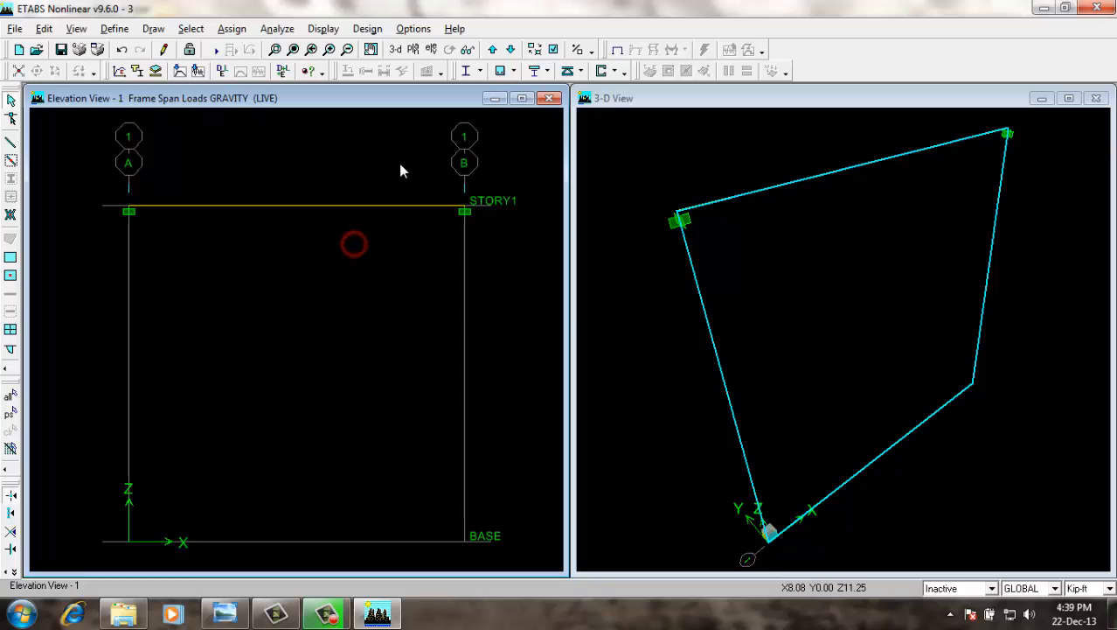
{"action": "left_click_drag", "start_coordinate": [394, 136], "coordinate": [219, 275]}
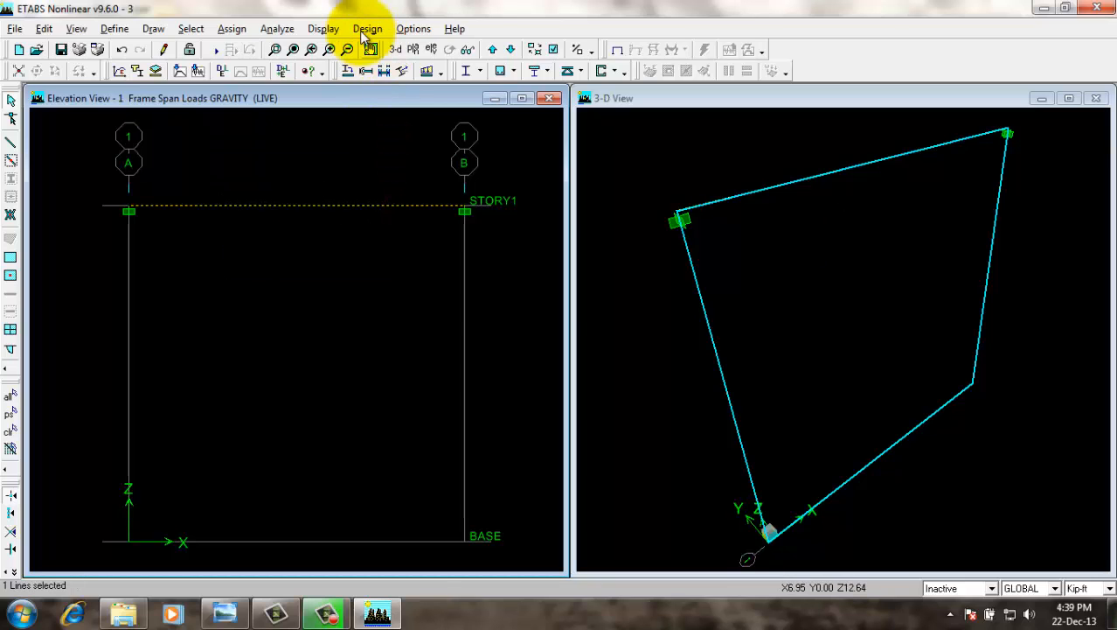
{"action": "left_click", "coordinate": [323, 28]}
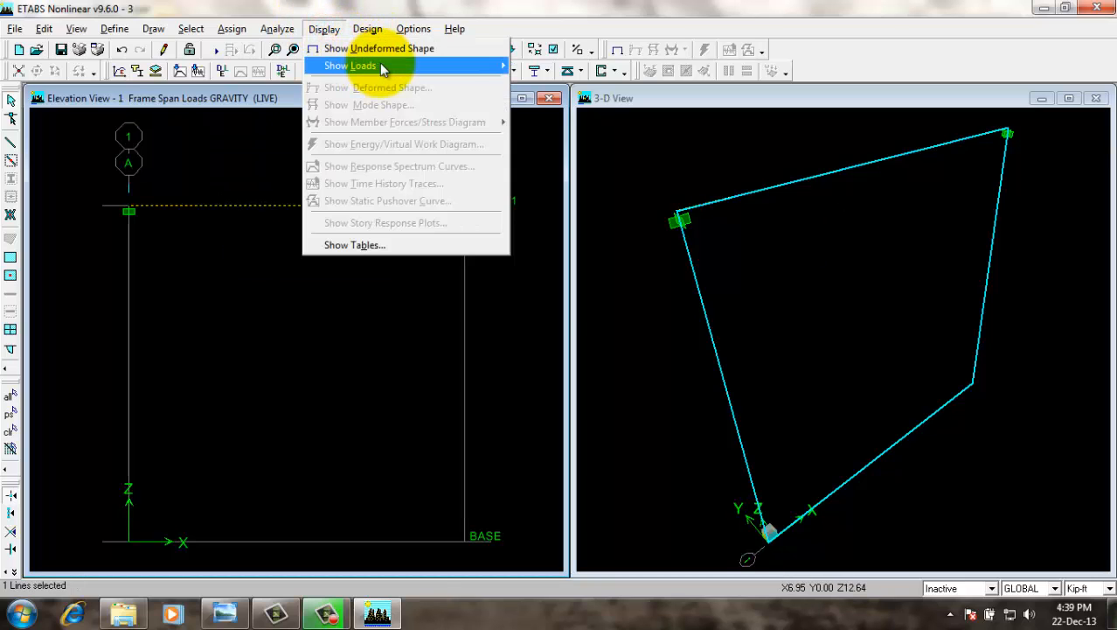
{"action": "mouse_move", "coordinate": [501, 67]}
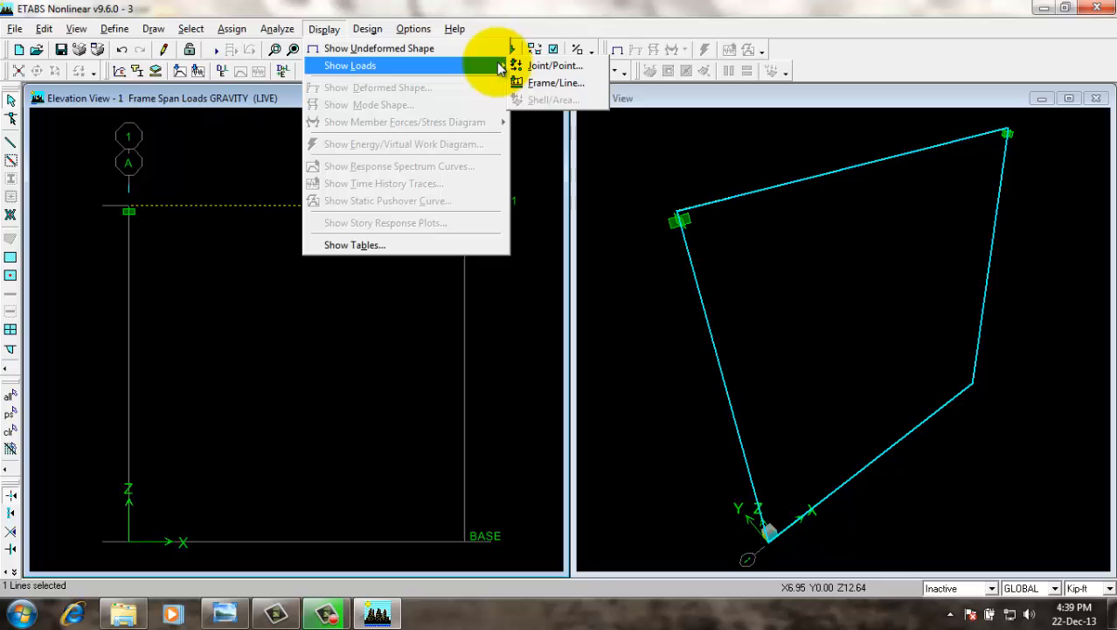
{"action": "left_click", "coordinate": [559, 83]}
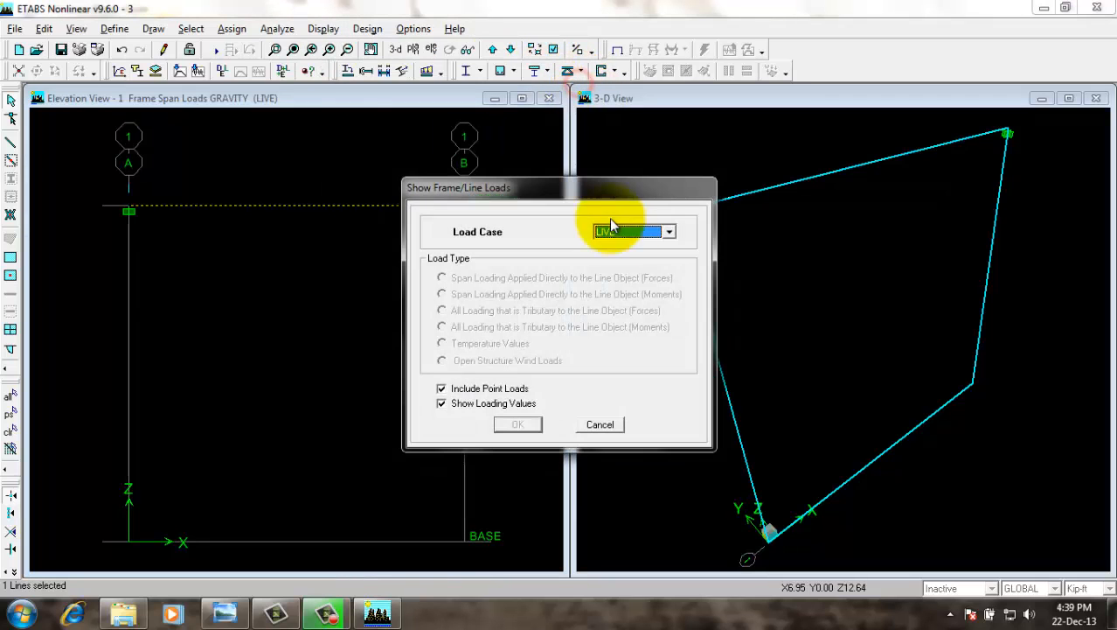
{"action": "left_click", "coordinate": [521, 424]}
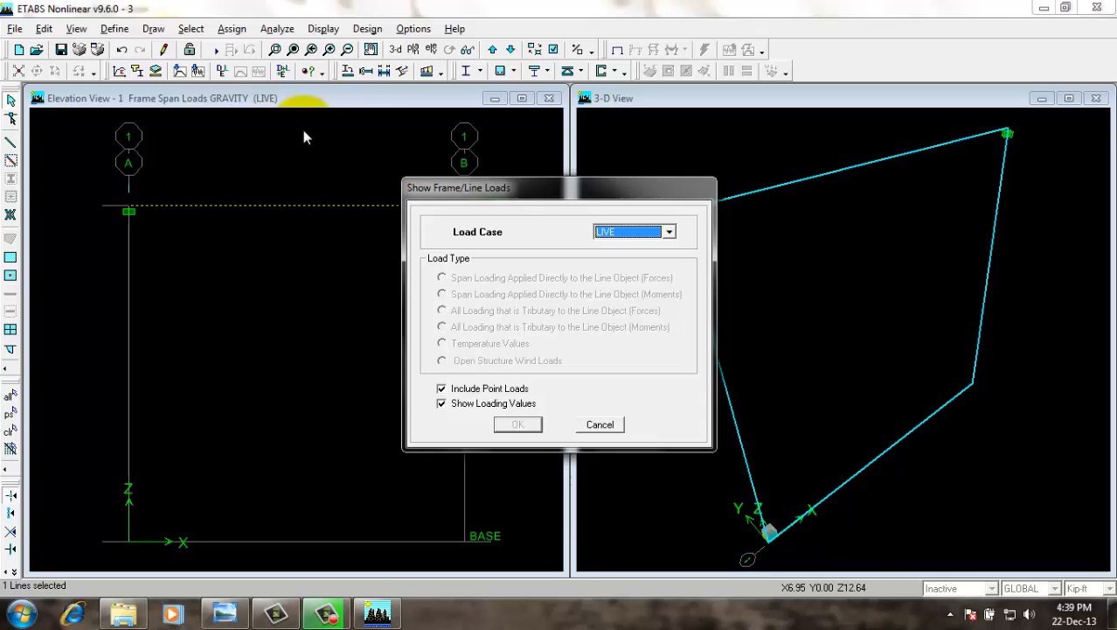
{"action": "left_click", "coordinate": [600, 425]}
{"action": "left_click", "coordinate": [376, 156]}
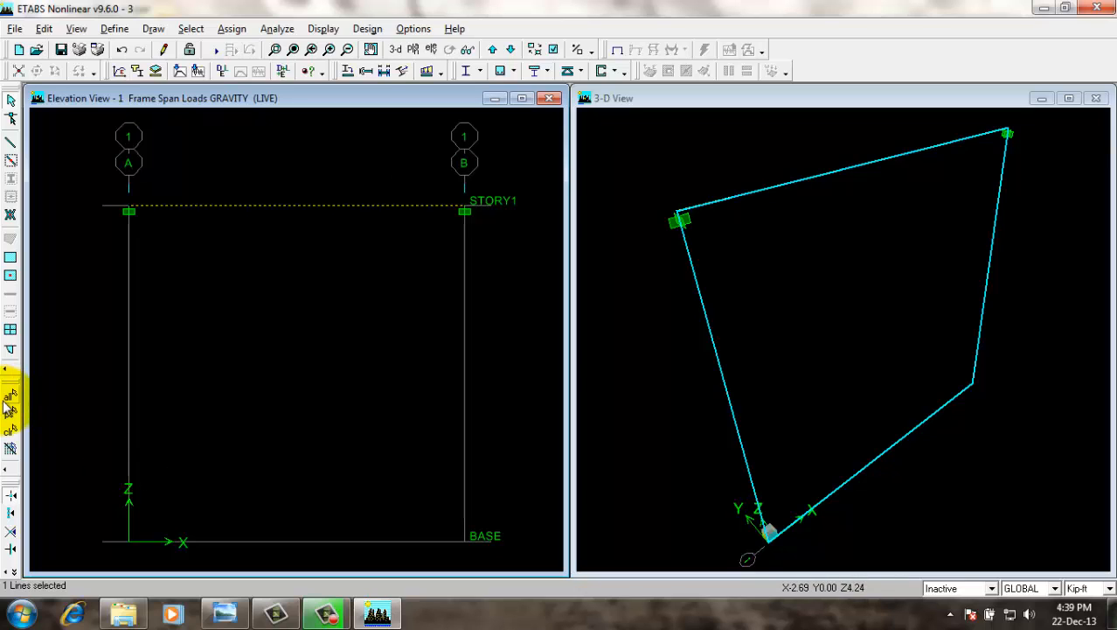
{"action": "left_click", "coordinate": [11, 429]}
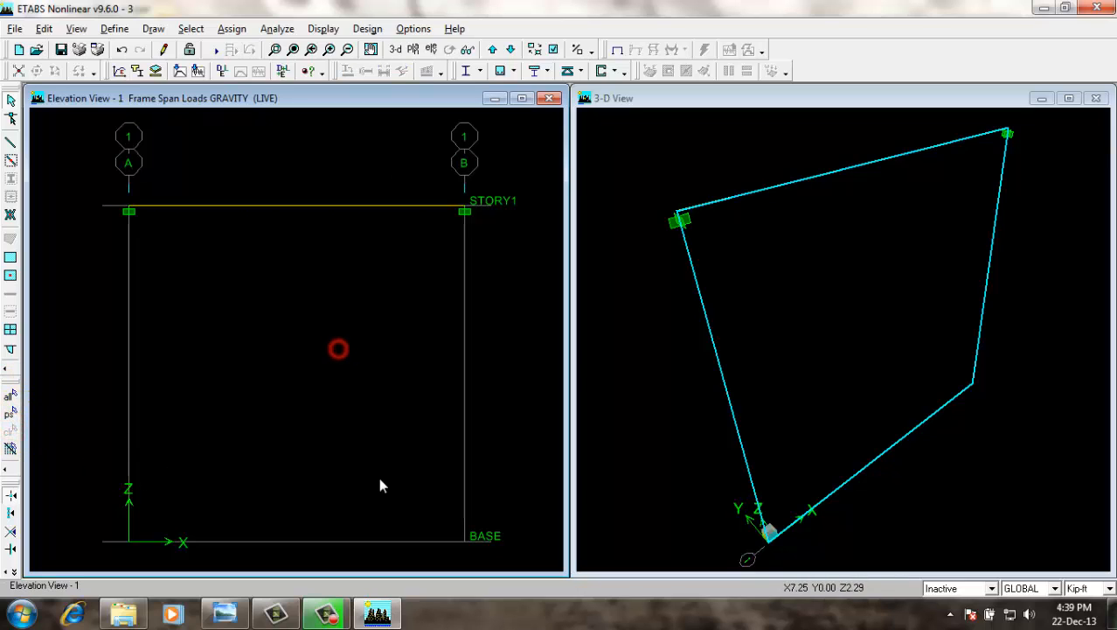
Consult reference image 3.jpg, reselect the STORY1 beam in ETABS, and open the distributed load assignment at its trapezoidal load distances.
{"action": "left_click", "coordinate": [225, 613]}
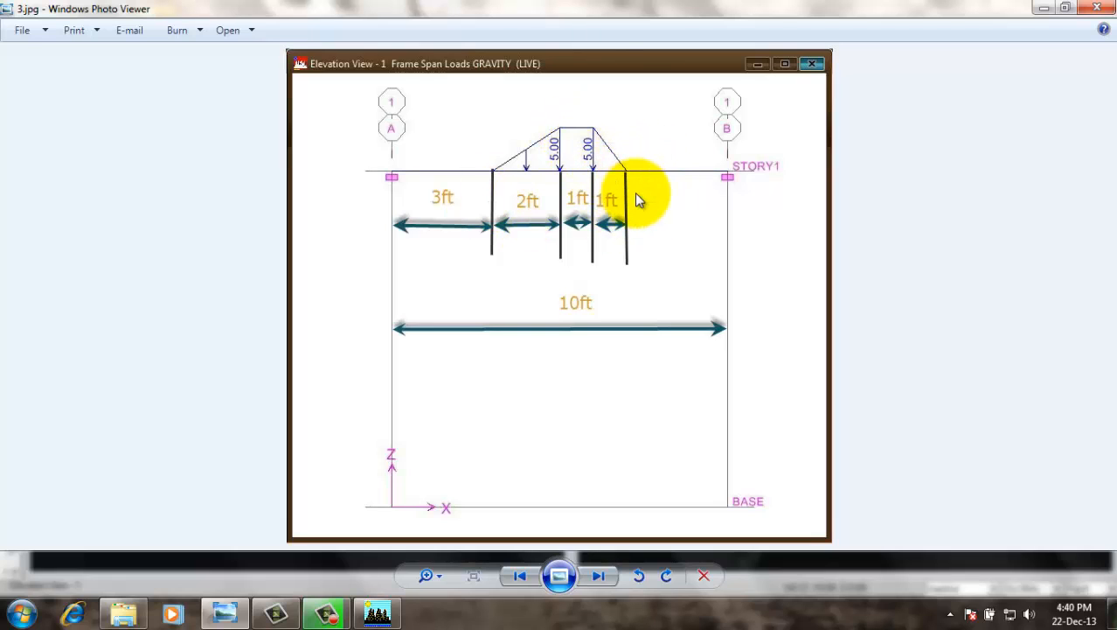
{"action": "left_click", "coordinate": [377, 612]}
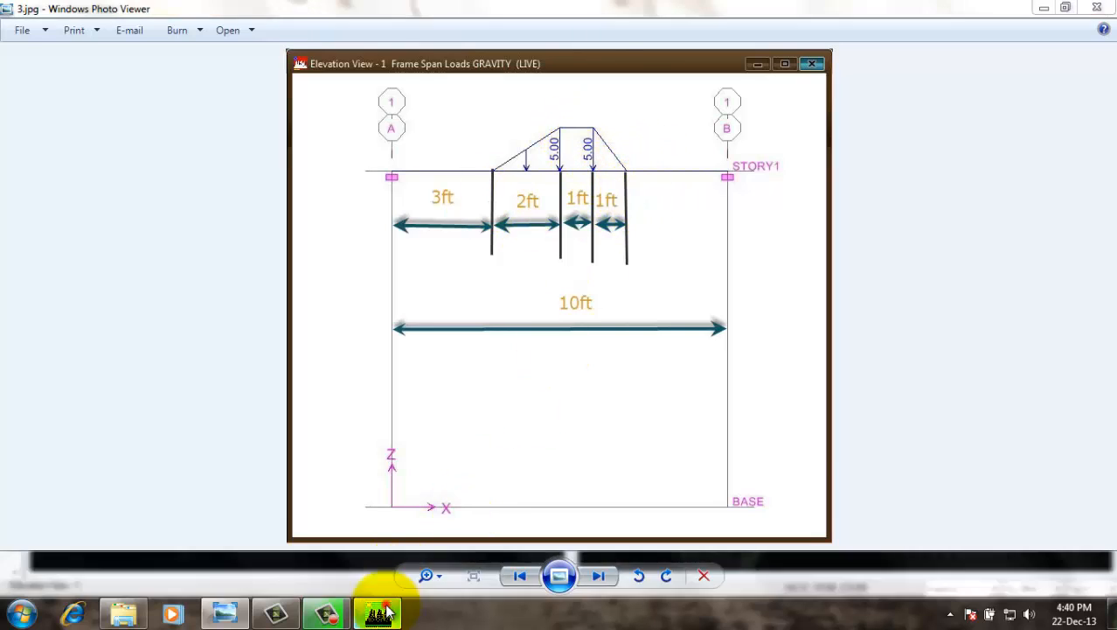
{"action": "left_click_drag", "start_coordinate": [369, 168], "coordinate": [244, 333]}
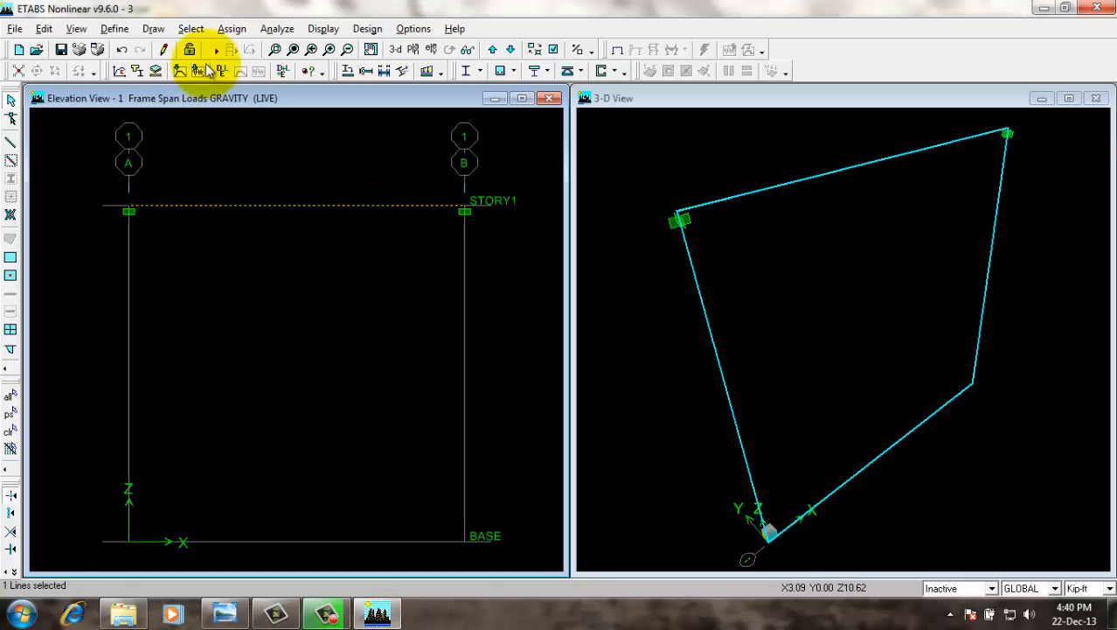
{"action": "left_click", "coordinate": [234, 29]}
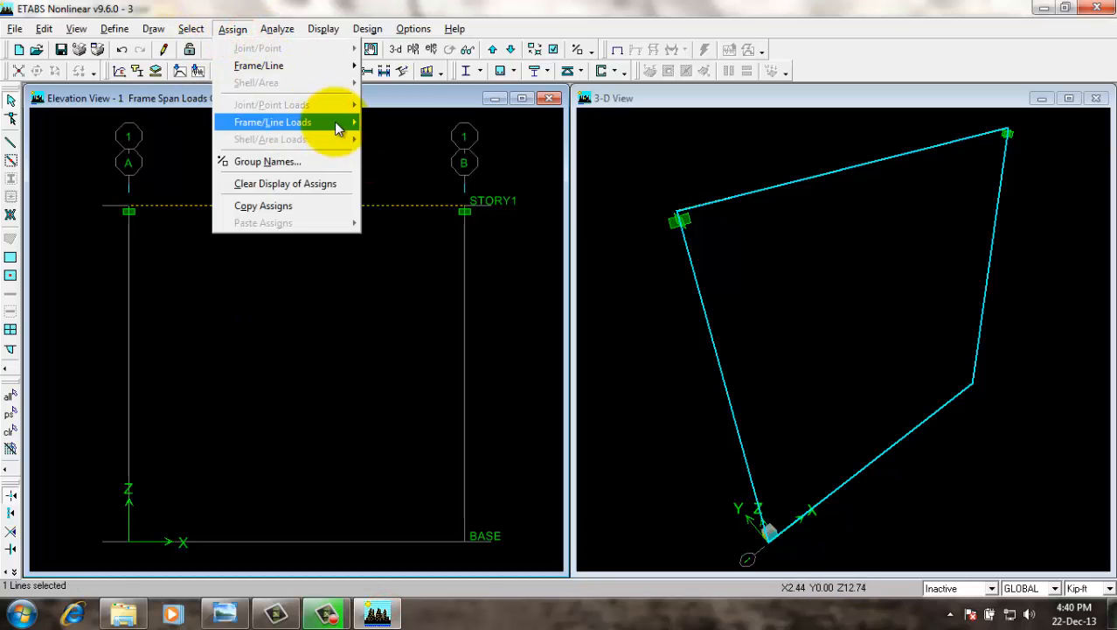
{"action": "mouse_move", "coordinate": [334, 121]}
{"action": "left_click", "coordinate": [410, 141]}
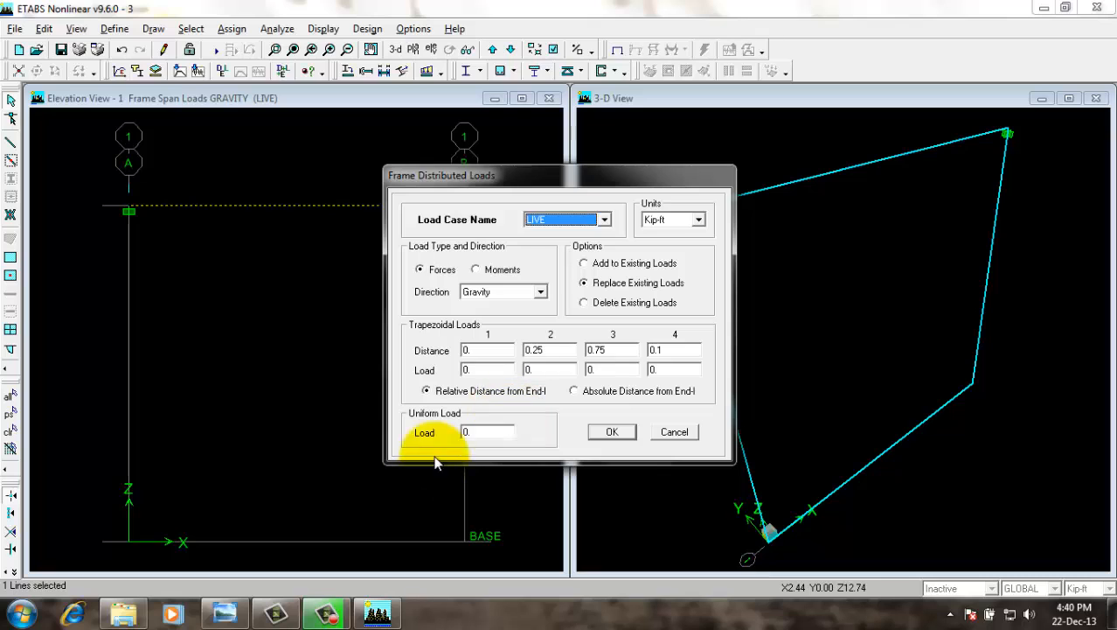
{"action": "double_click", "coordinate": [614, 346]}
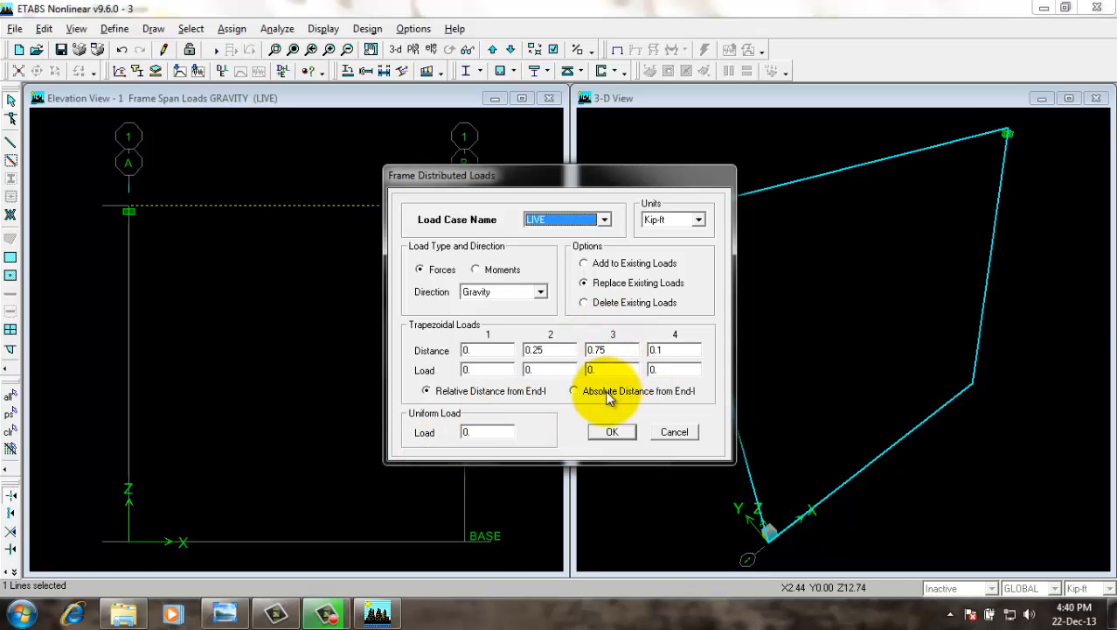